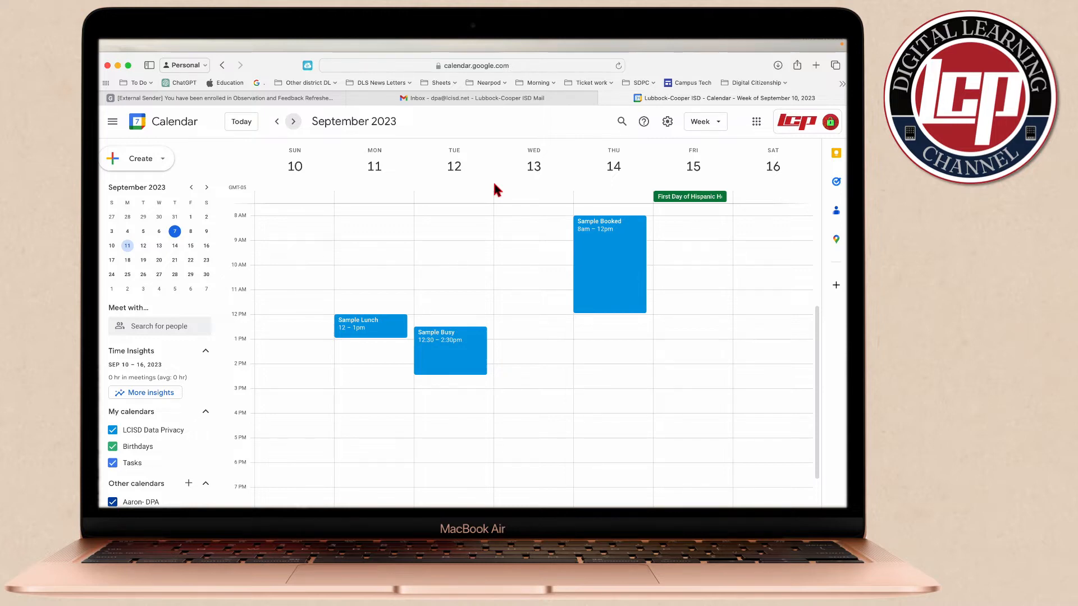
Create a new appointment schedule titled "Sample" with a 30-minute appointment duration
mouse_move(505, 186)
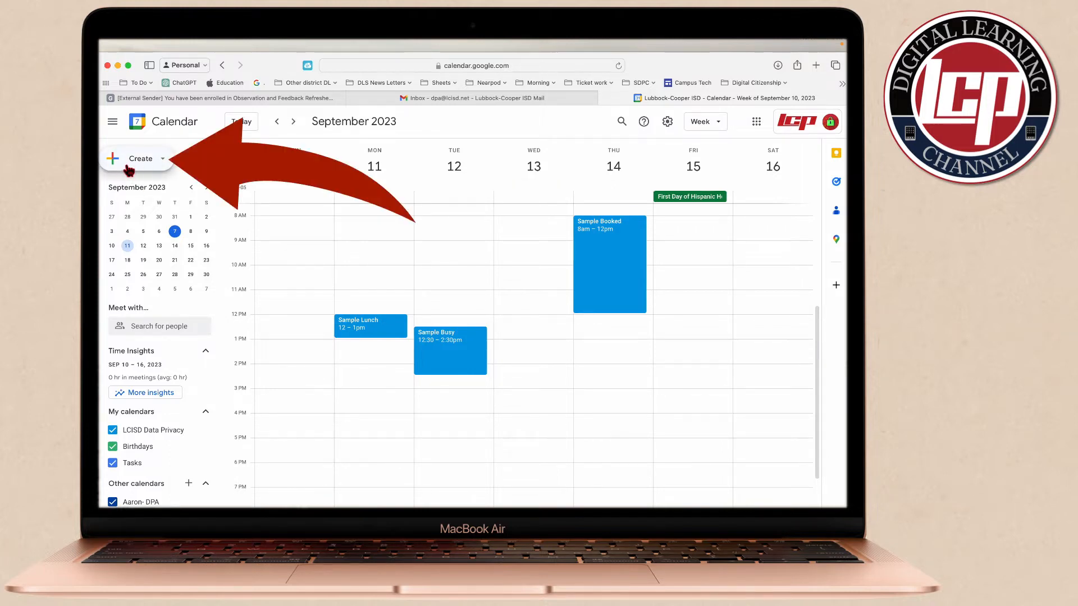
left_click(164, 160)
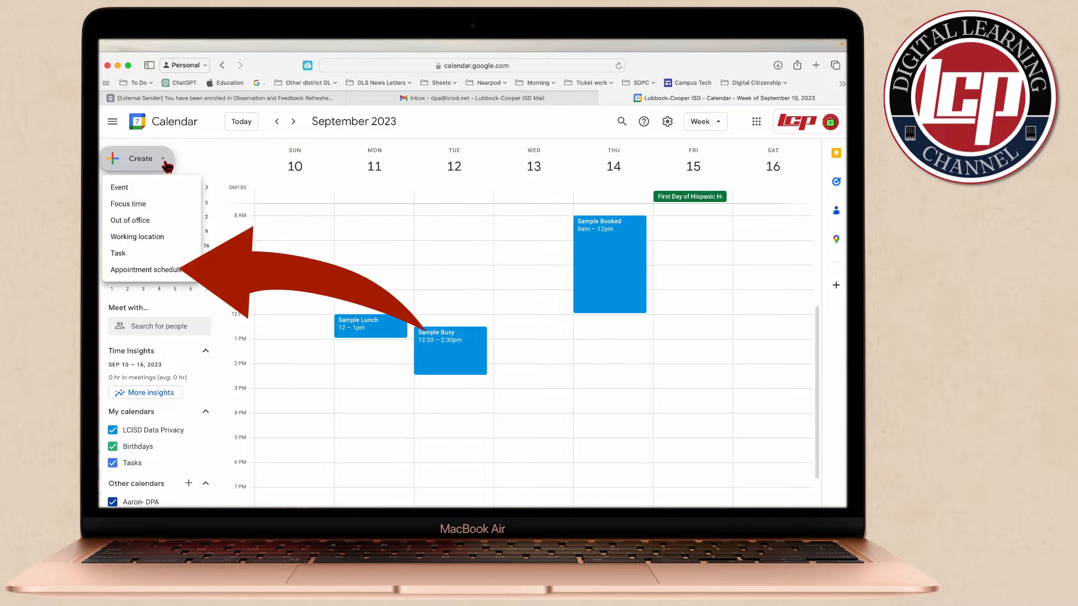
left_click(155, 275)
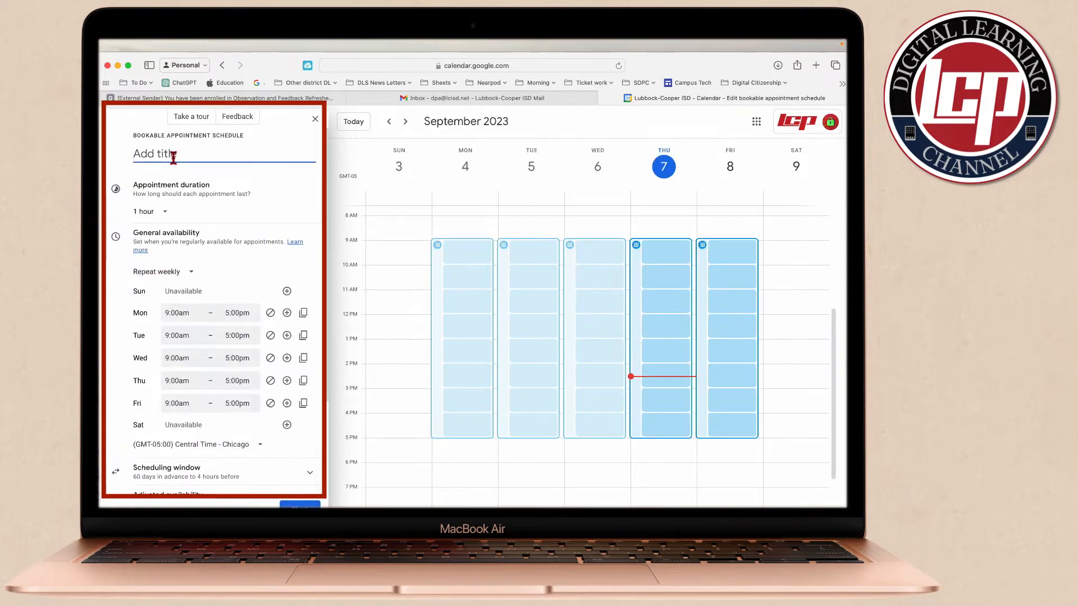
type("Sample")
left_click(170, 219)
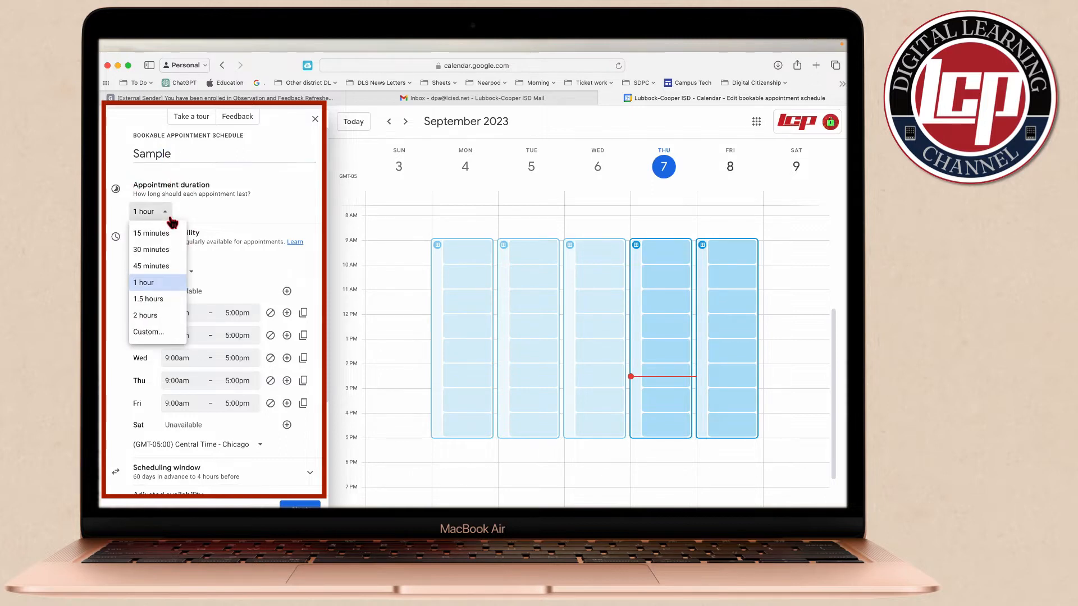
left_click(163, 249)
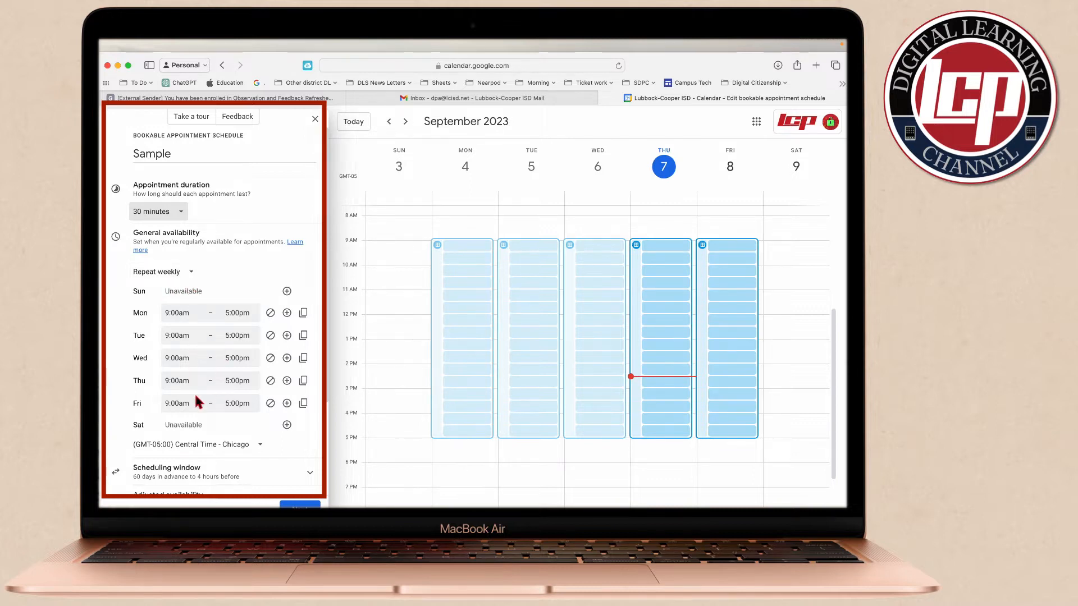
Set the availability to not repeat and its date to Sep 11, 2023
left_click(191, 273)
left_click(177, 296)
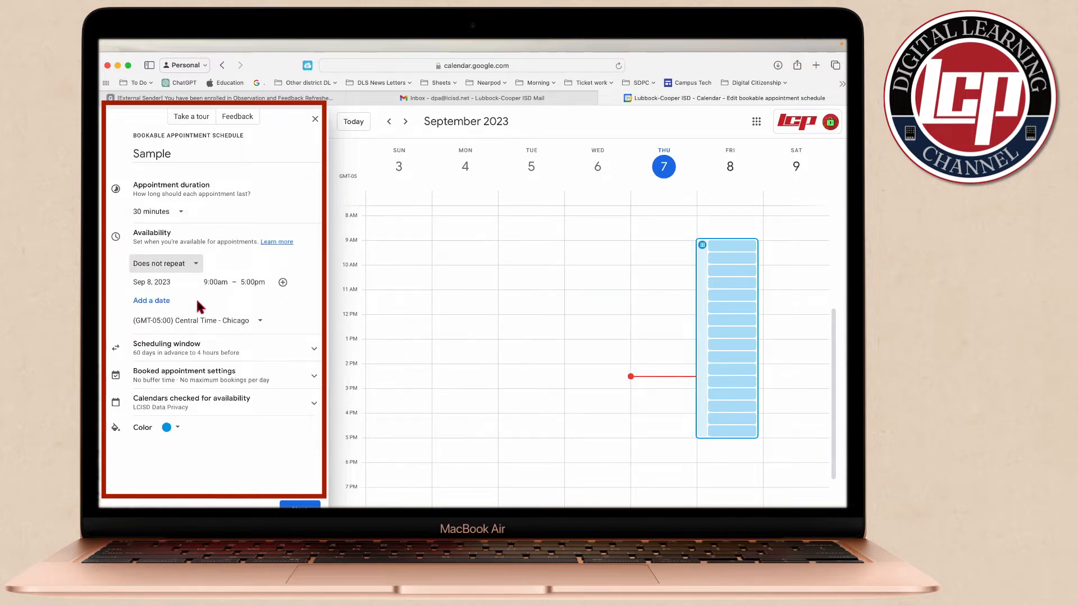
left_click(405, 122)
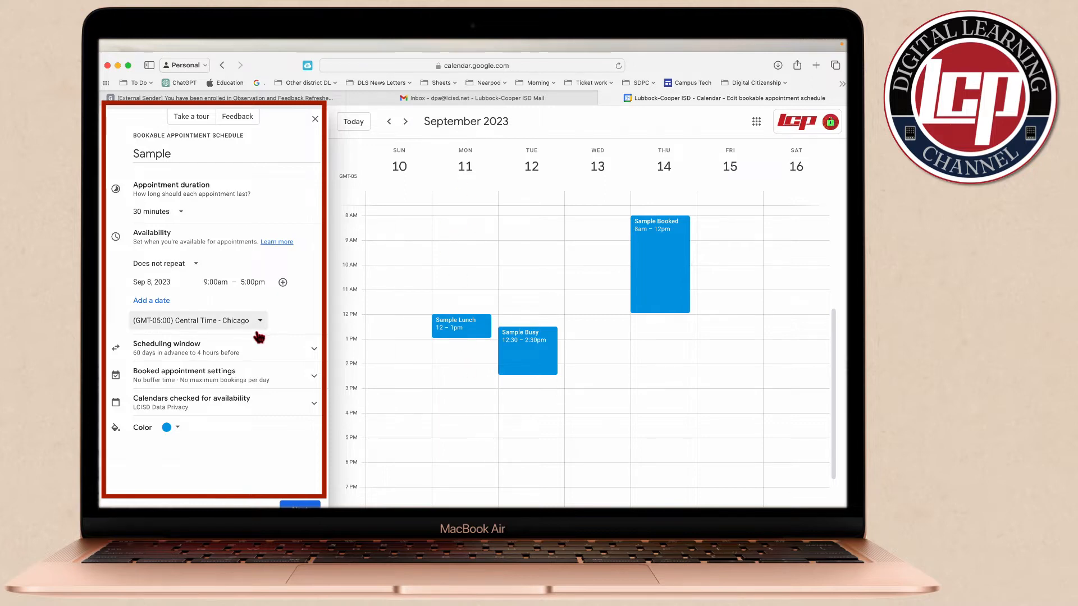
left_click(156, 284)
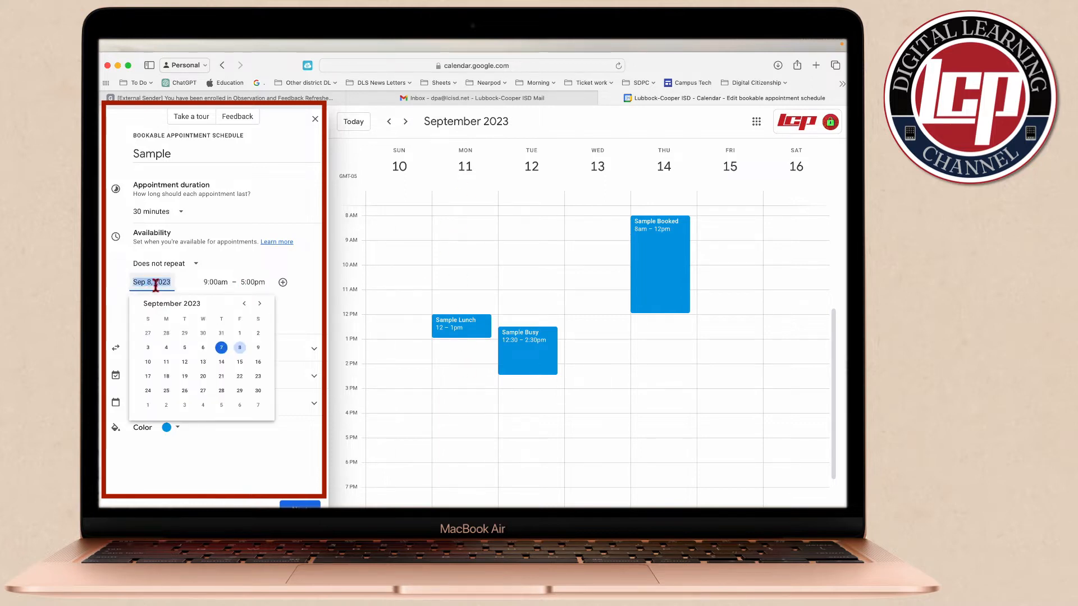
left_click(166, 362)
Add Sep 12, 13, 14 and 15, 2023 as further availability dates
left_click(160, 302)
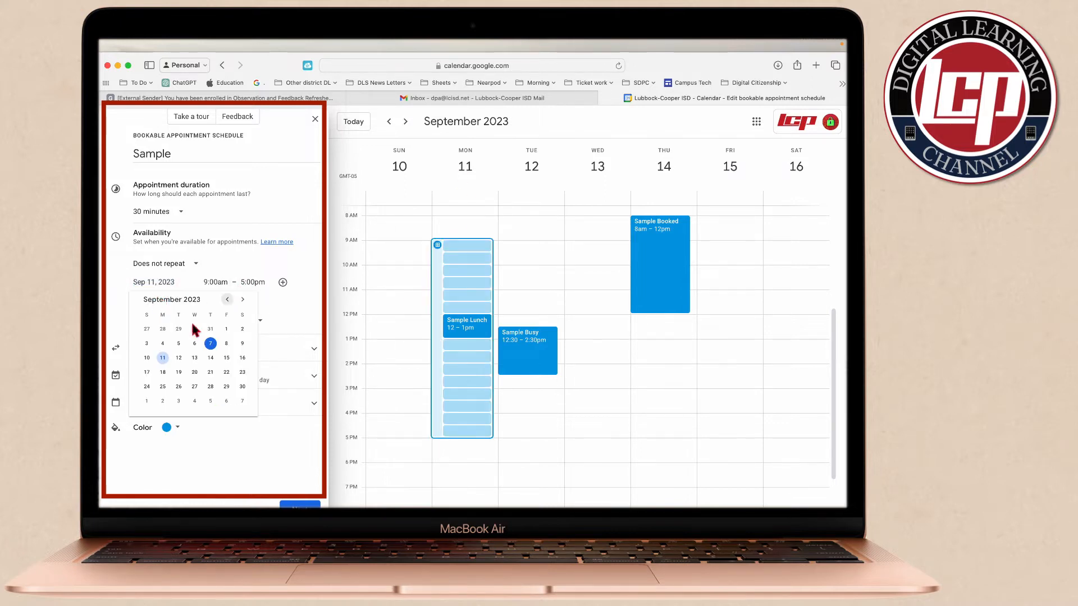
left_click(182, 362)
left_click(168, 324)
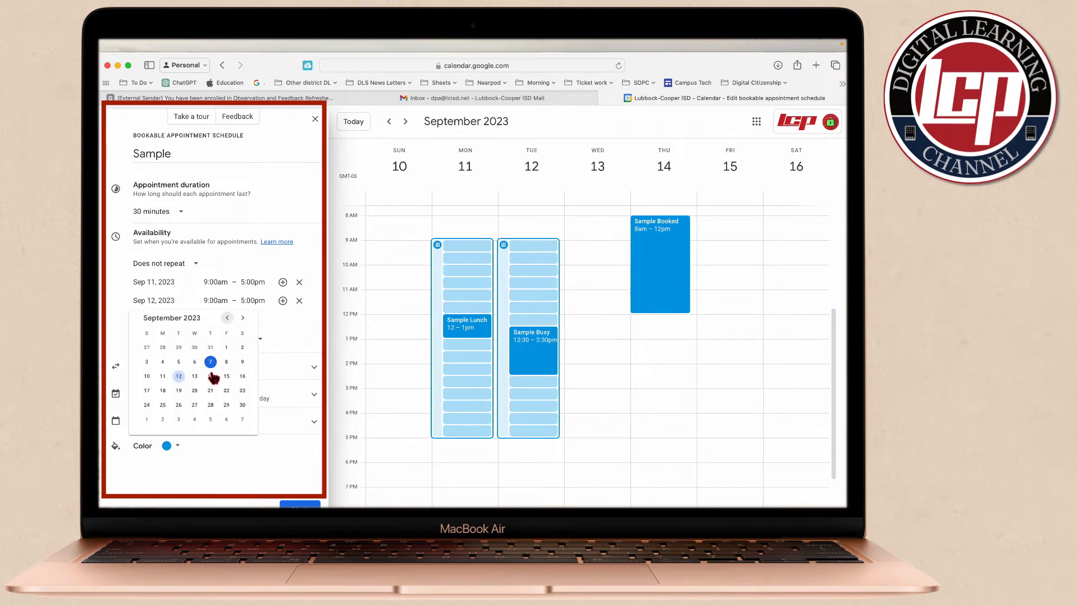
left_click(195, 375)
left_click(168, 337)
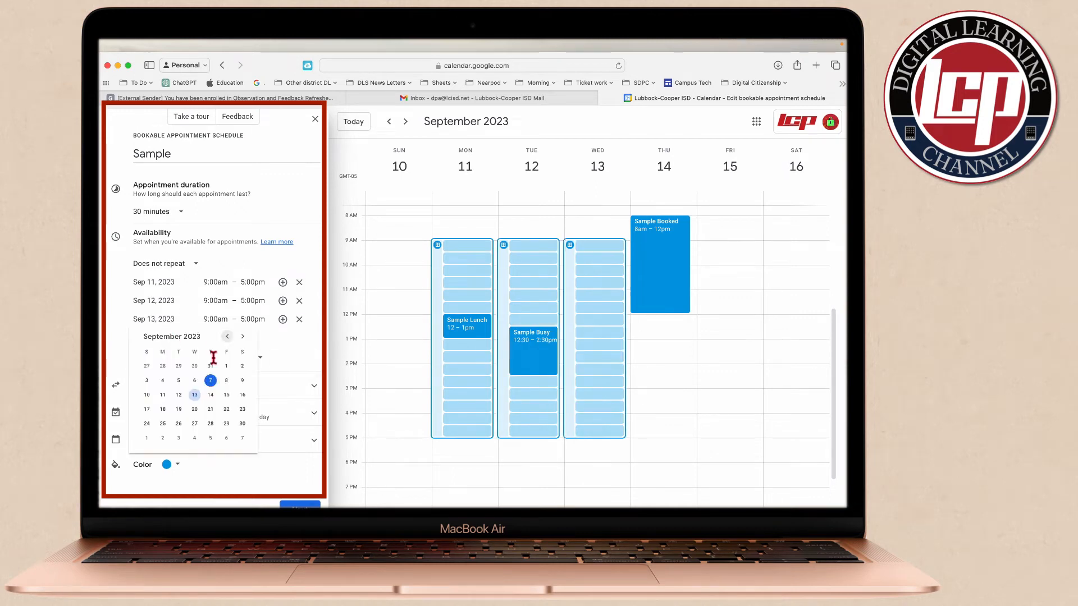
left_click(211, 395)
left_click(168, 356)
left_click(227, 414)
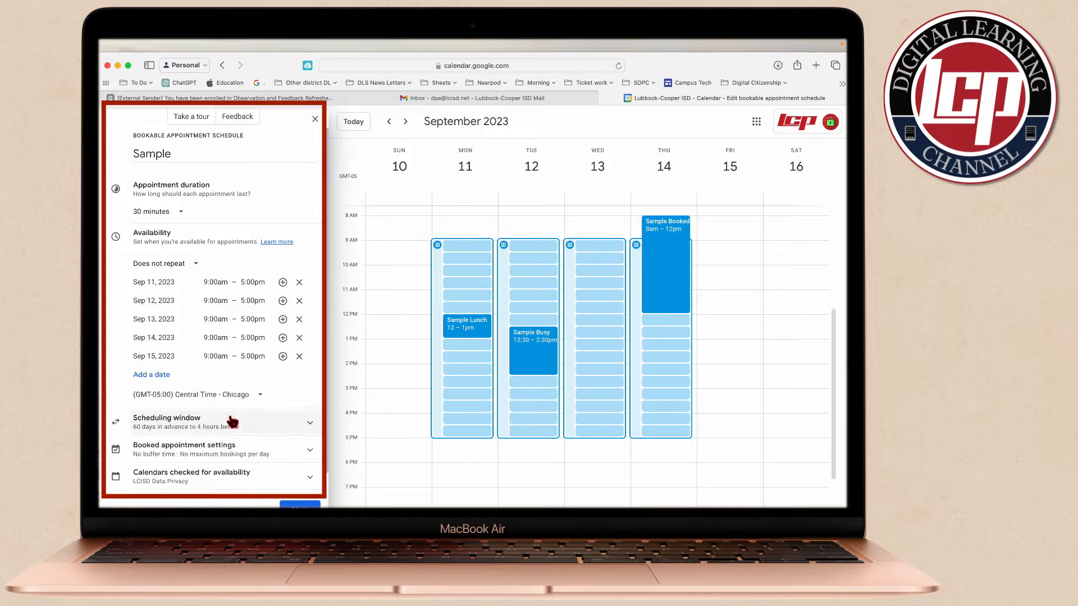
Expand the scheduling window and set the minimum time before the appointment start to 2 hours
scroll(244, 337, "down", 1)
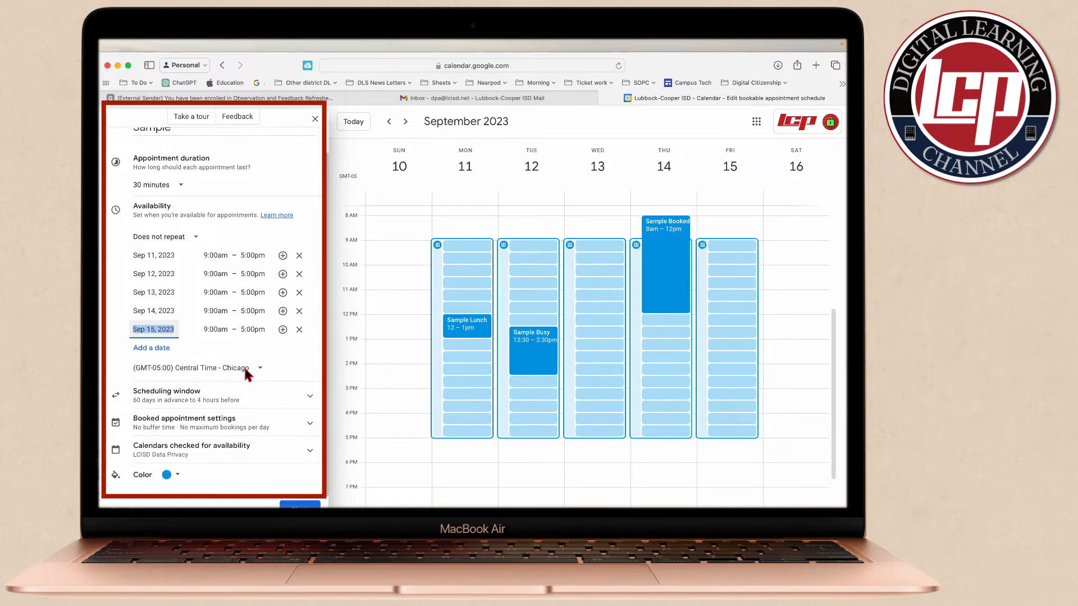
left_click(284, 402)
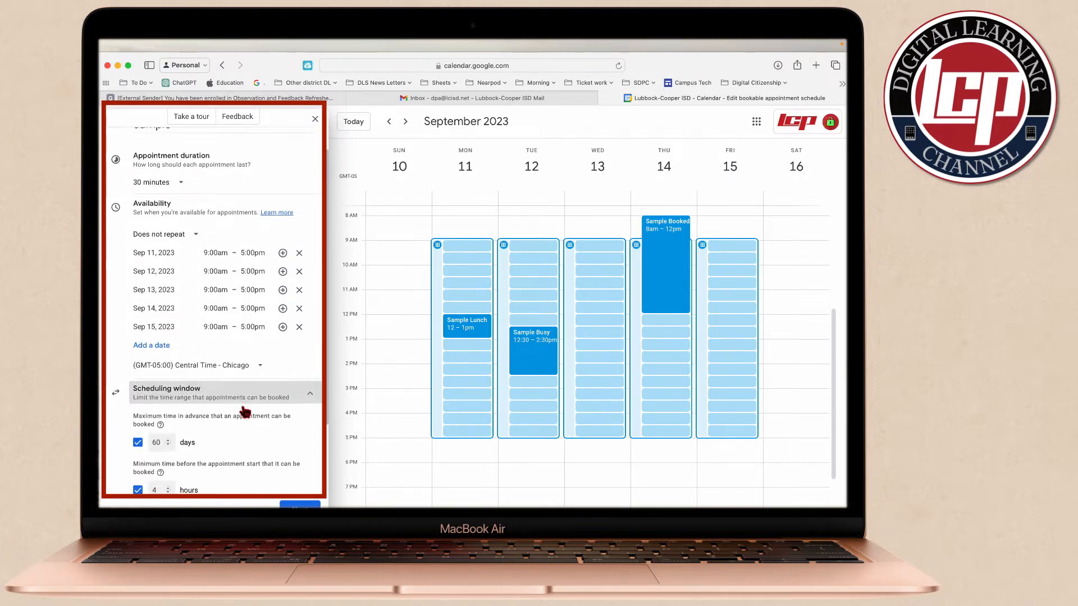
scroll(236, 337, "down", 4)
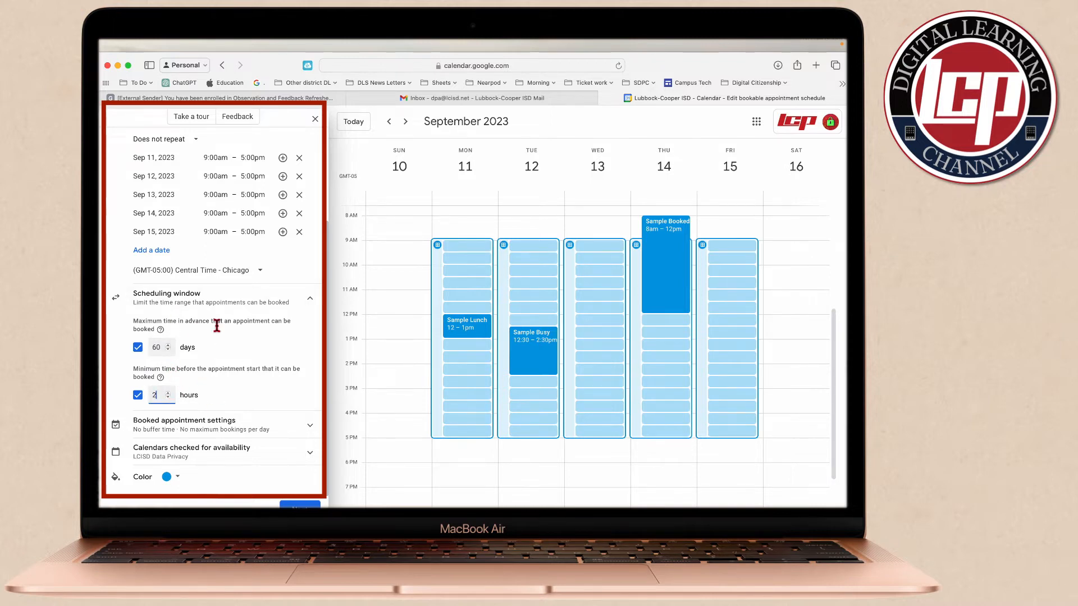
Try out the maximum bookings per day and the 30-minute buffer time in the booked appointment settings
left_click(218, 430)
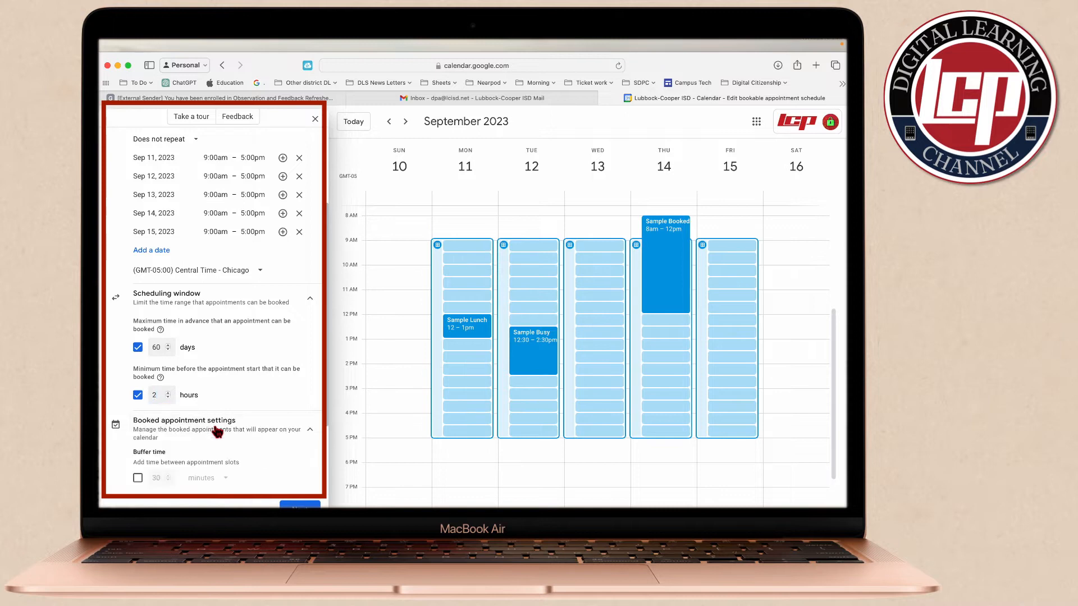
scroll(247, 449, "down", 3)
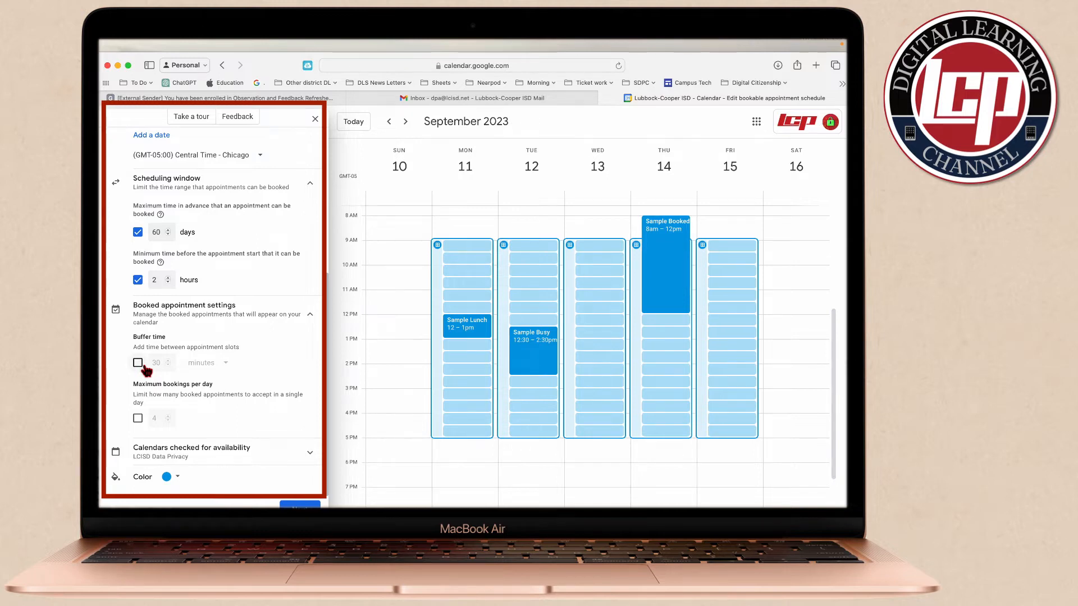
left_click(138, 419)
left_click(137, 364)
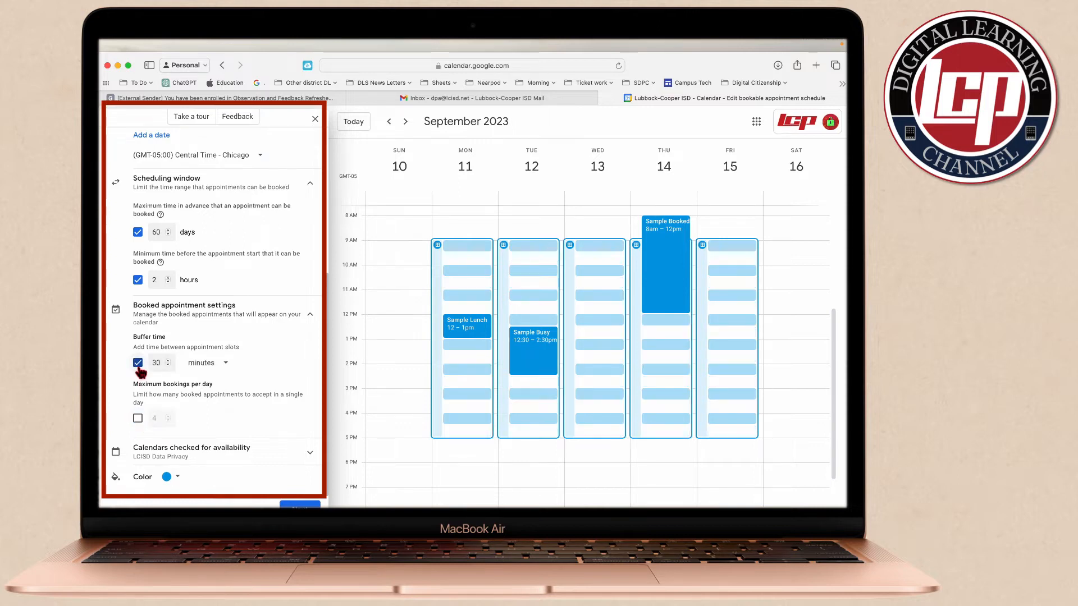
left_click(137, 363)
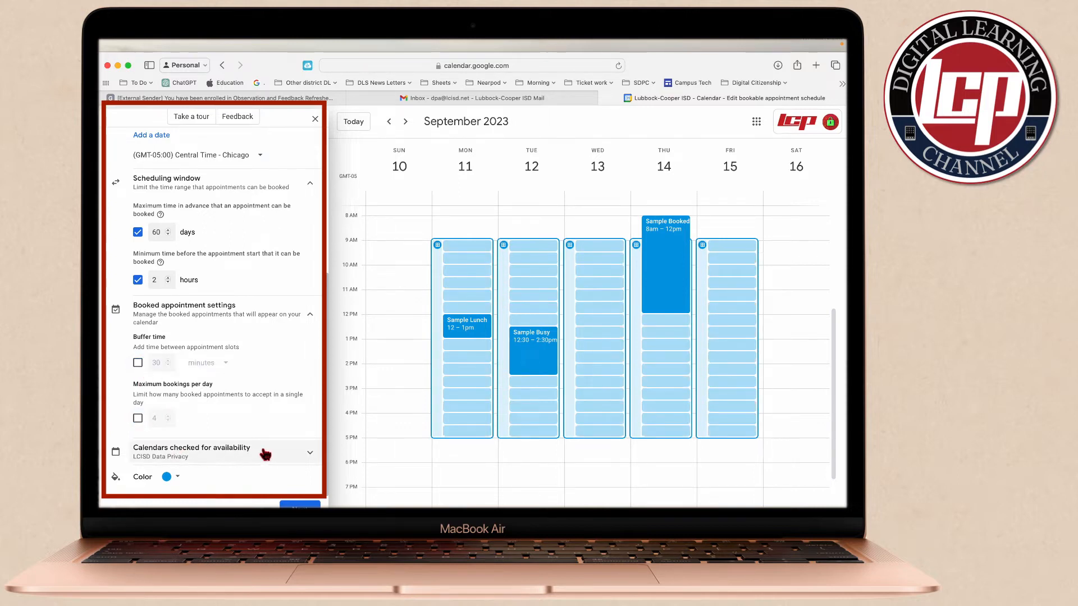
Expand the calendars checked for availability and try including the first additional calendar
left_click(265, 453)
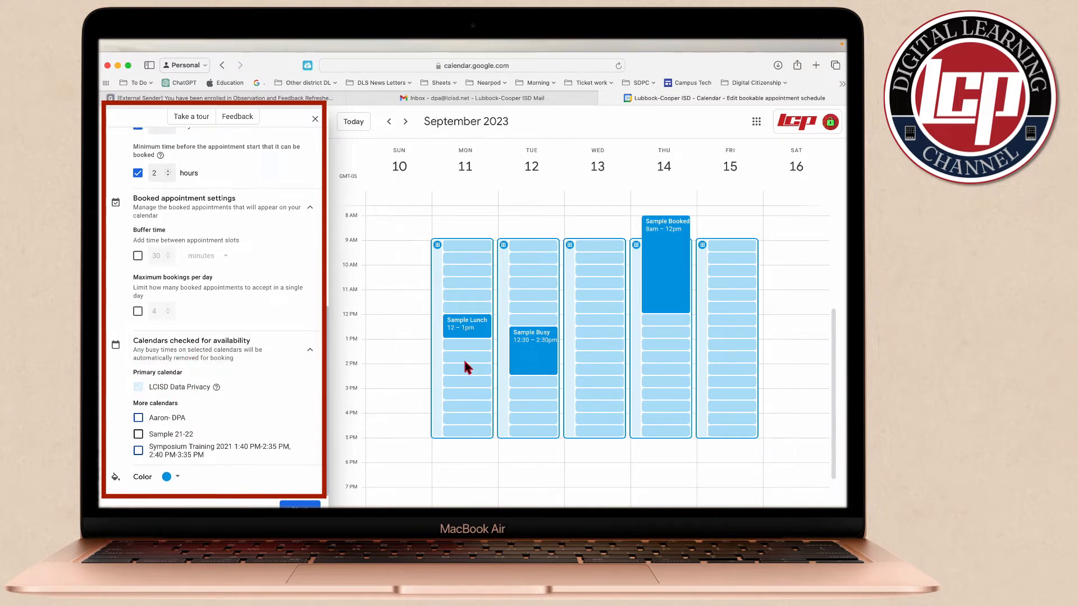
left_click(450, 333)
left_click(632, 372)
left_click(680, 272)
left_click(205, 441)
left_click(138, 418)
left_click(138, 418)
Proceed to the booking page details and check the booking page photo and name
left_click(300, 504)
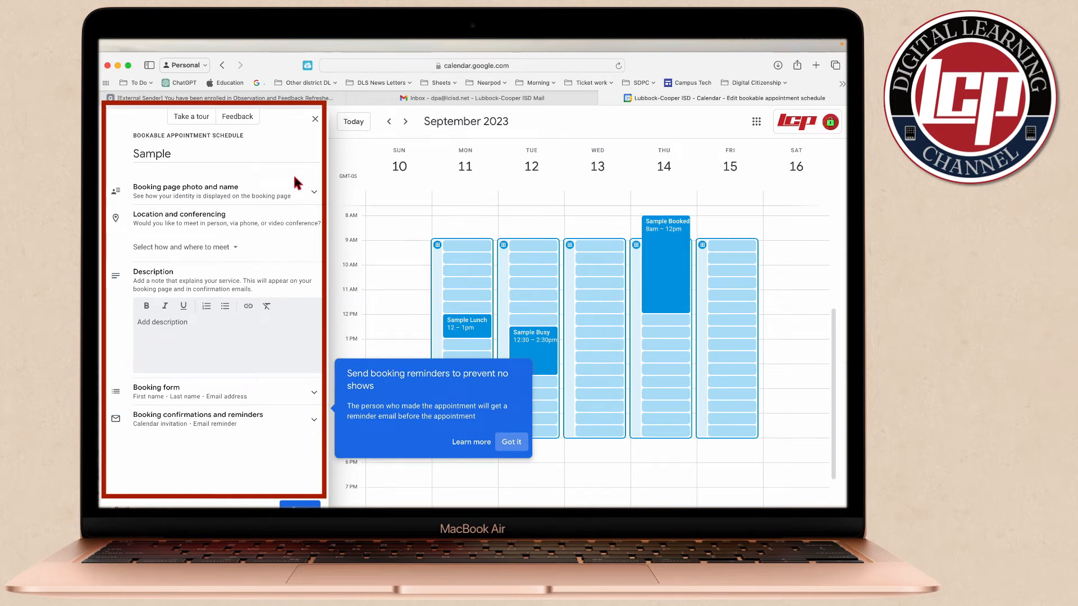
left_click(313, 197)
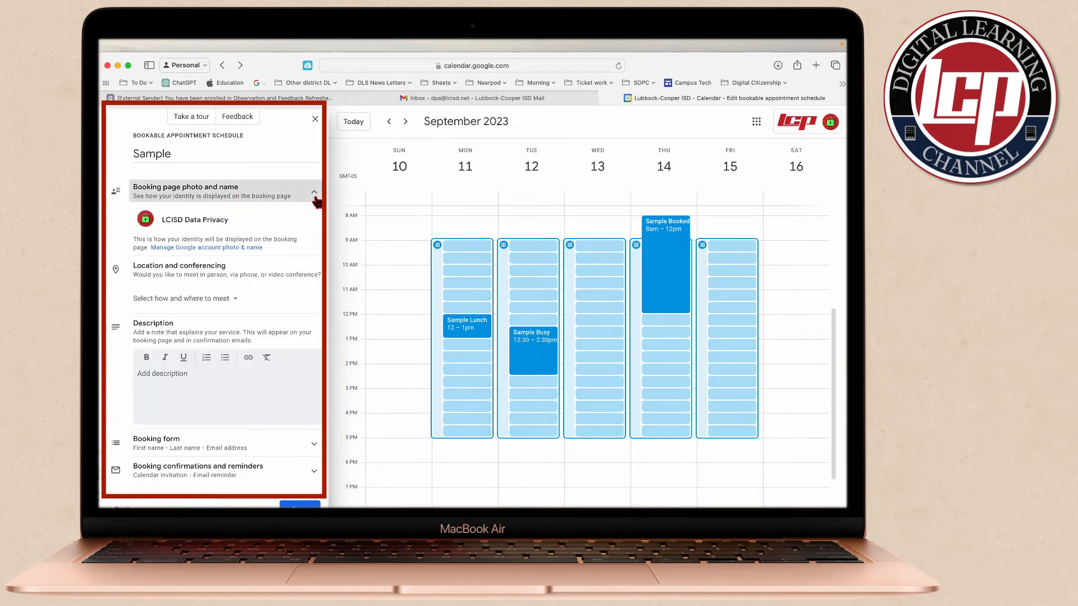
left_click(314, 193)
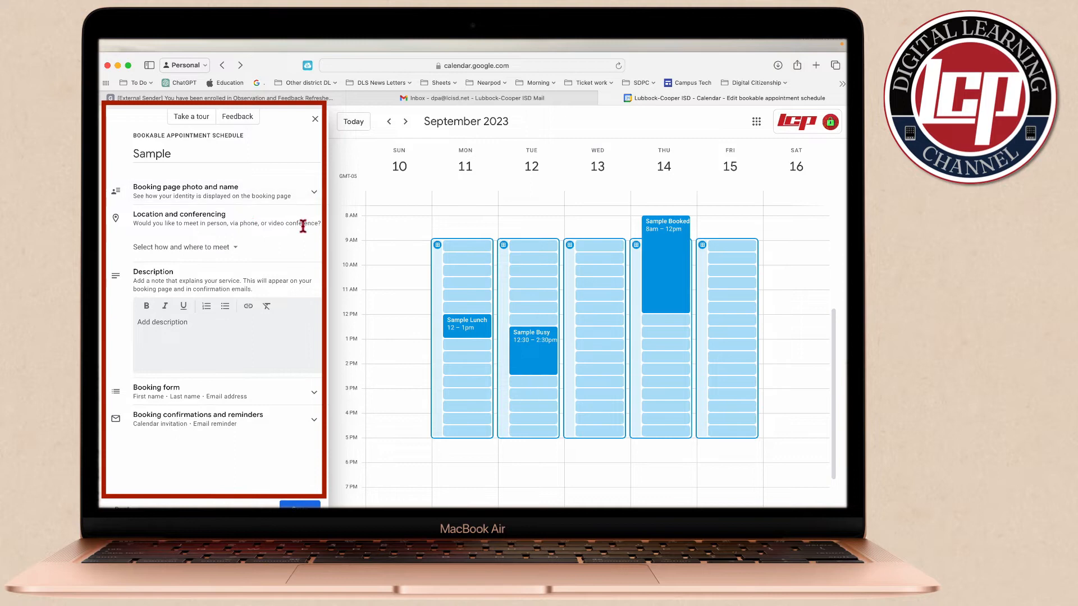
Check the meeting location options and enter "bovfngekgnegkenpkgrwpirw" as the description
left_click(236, 247)
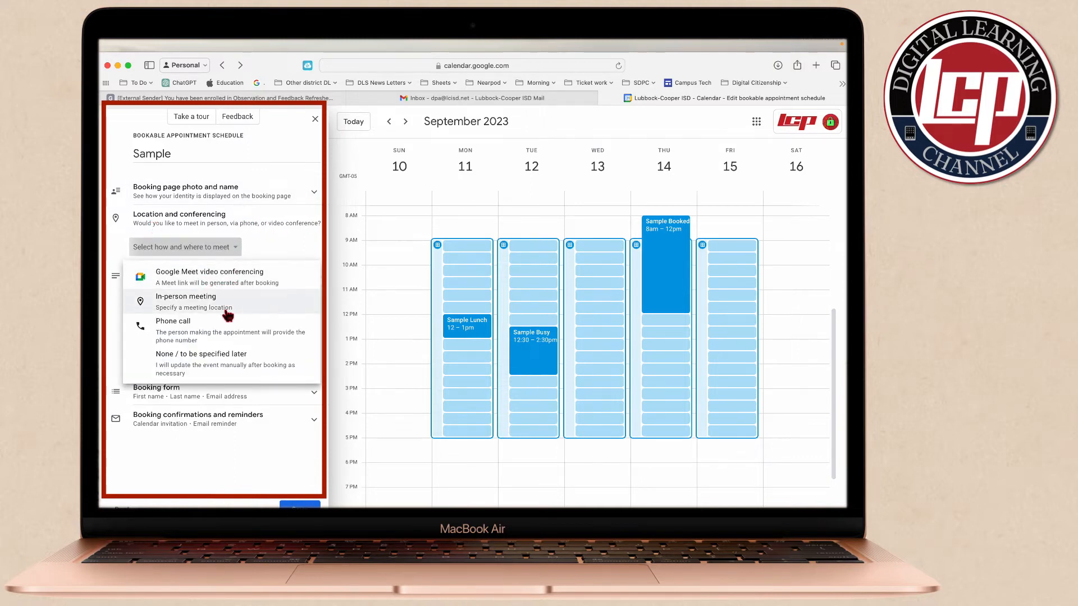
left_click(288, 239)
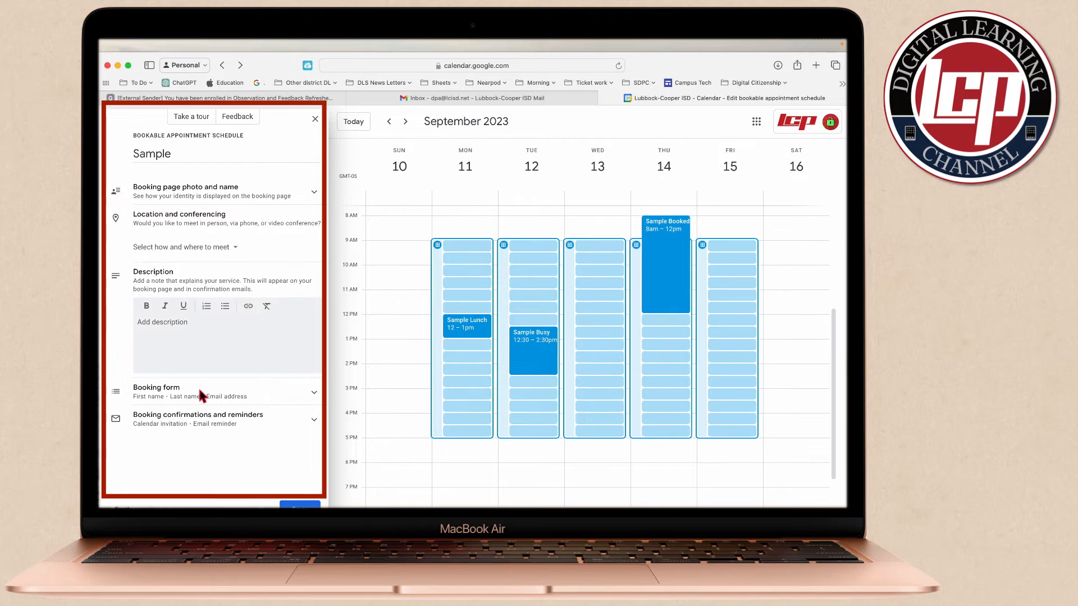
left_click(176, 337)
type("bovfngekgnegkenpkgrwpirw")
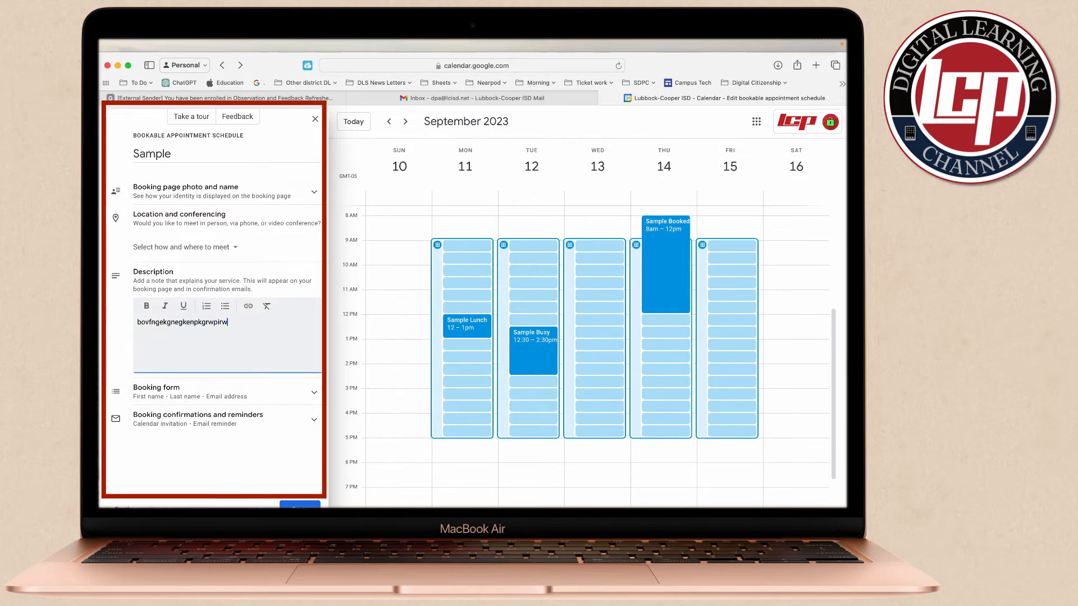
Examine the booking form fields and the item types that can be added, without adding an item
left_click(314, 394)
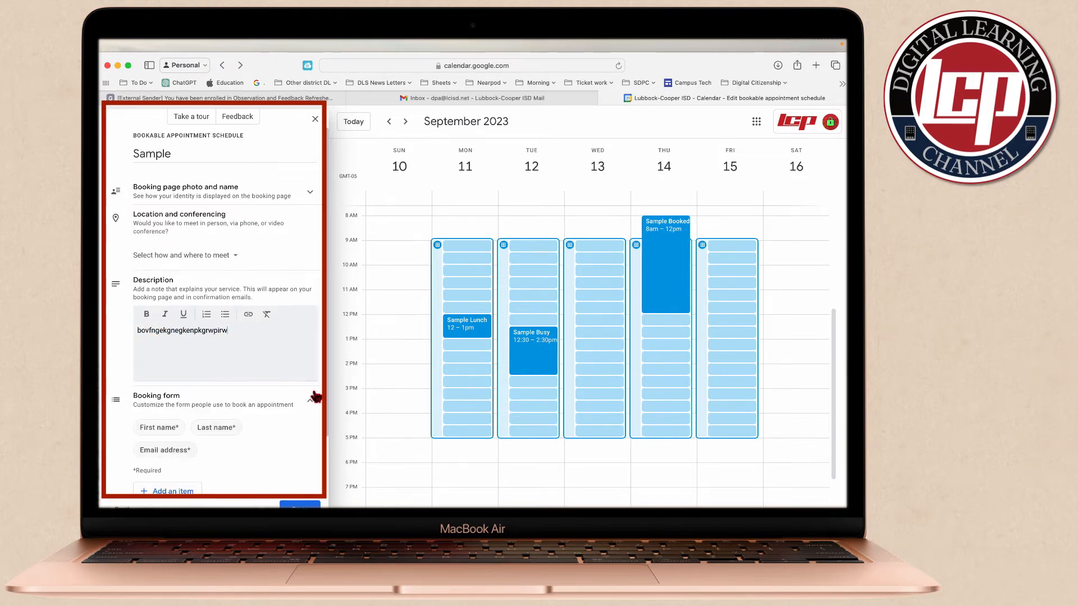
scroll(264, 374, "down", 2)
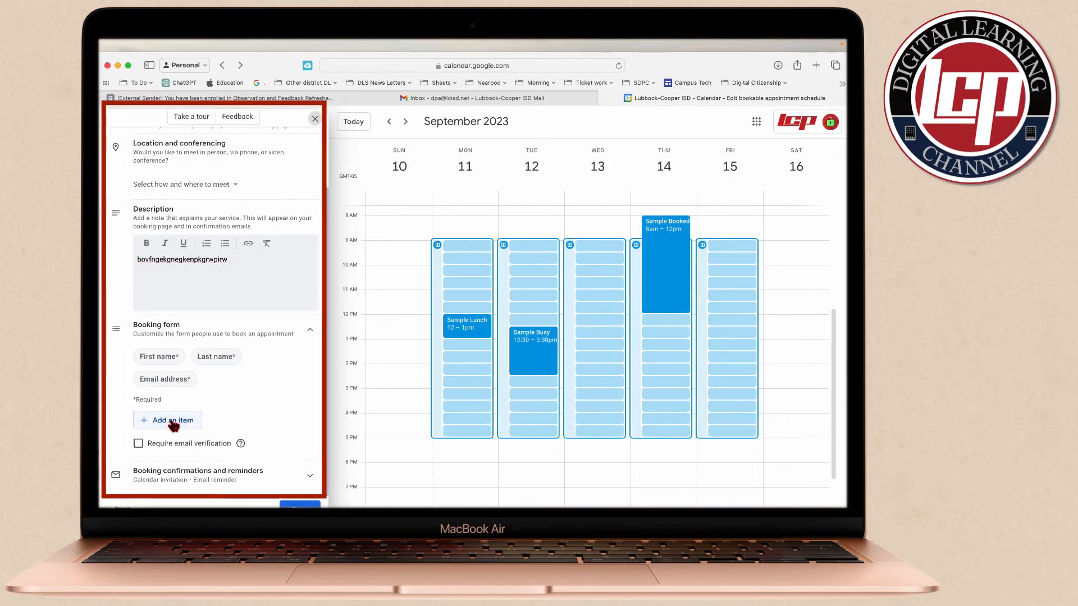
left_click(173, 421)
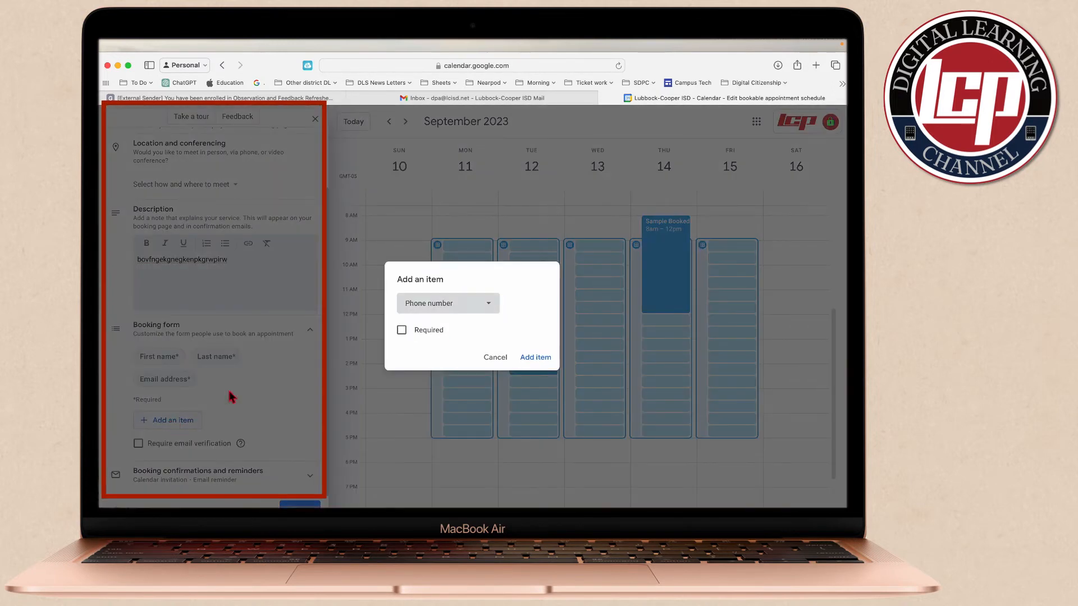
left_click(481, 308)
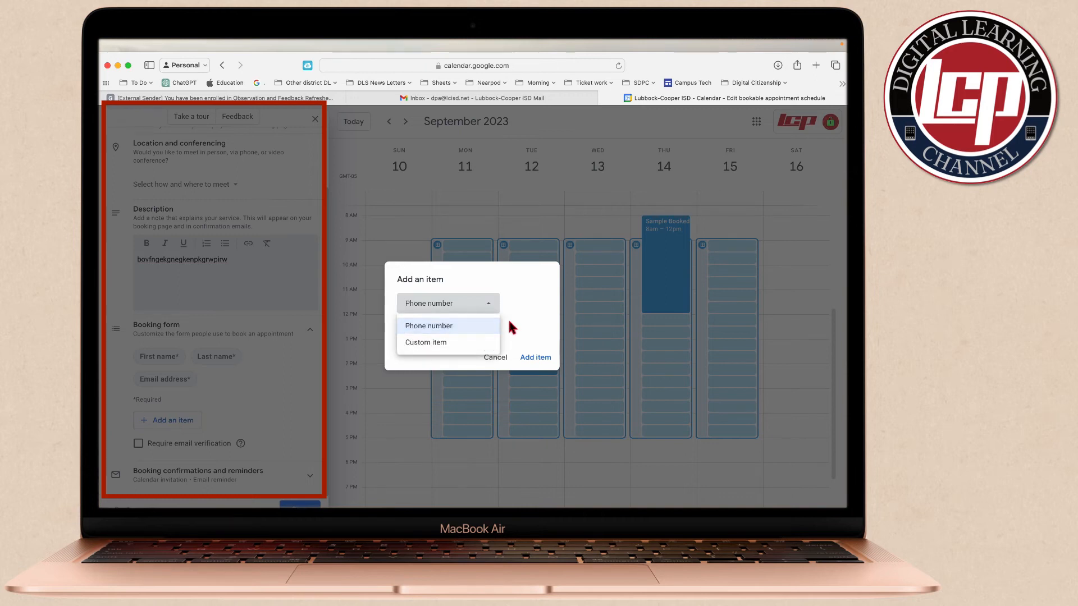
left_click(494, 311)
left_click(497, 357)
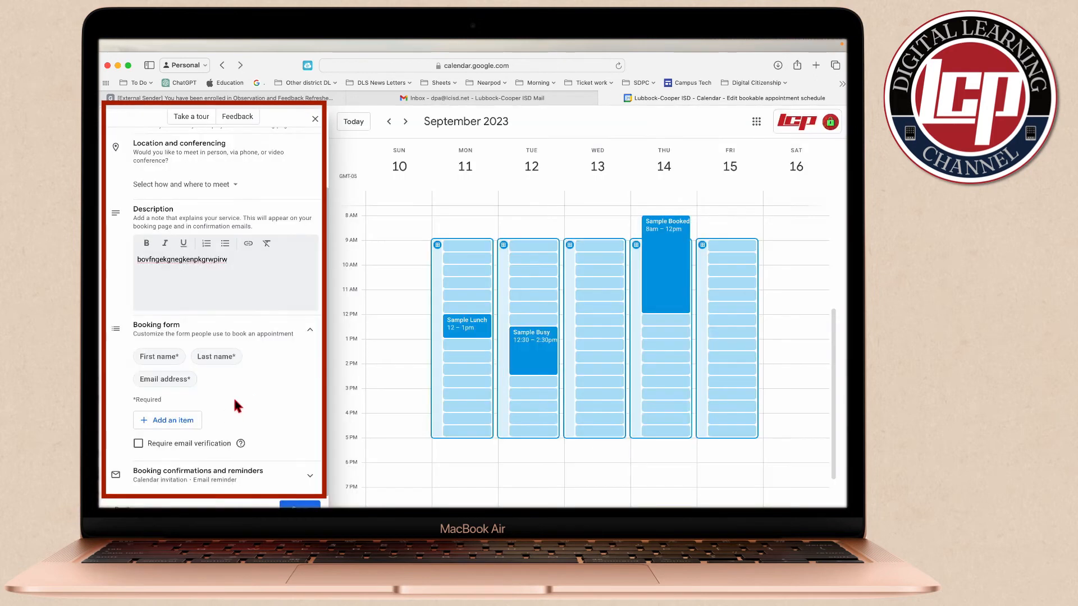
Check the email reminder timing options under booking confirmations and reminders, and save the appointment schedule
left_click(281, 474)
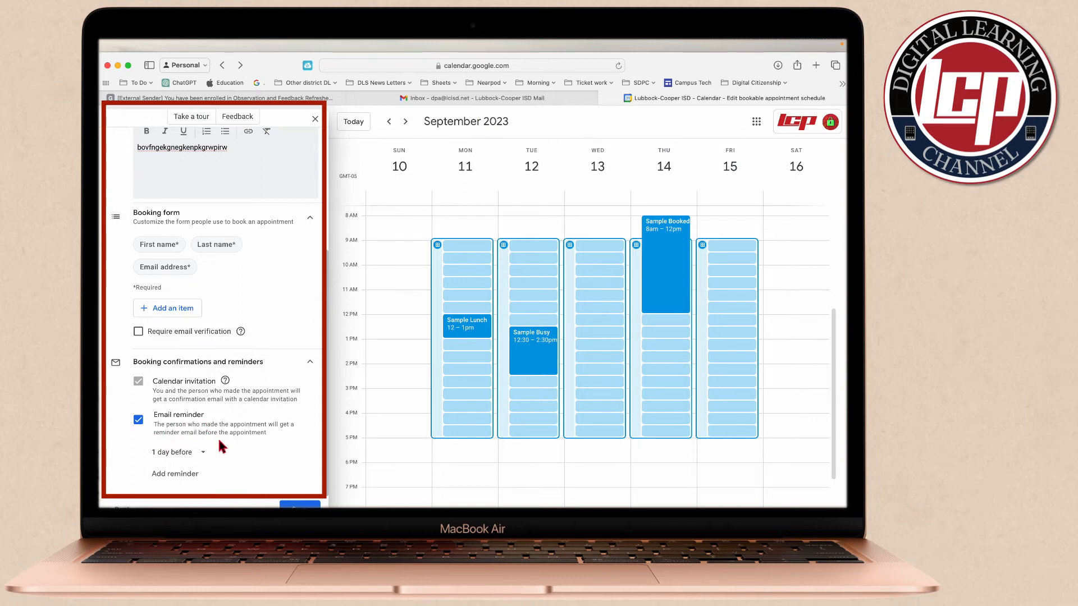
left_click(204, 456)
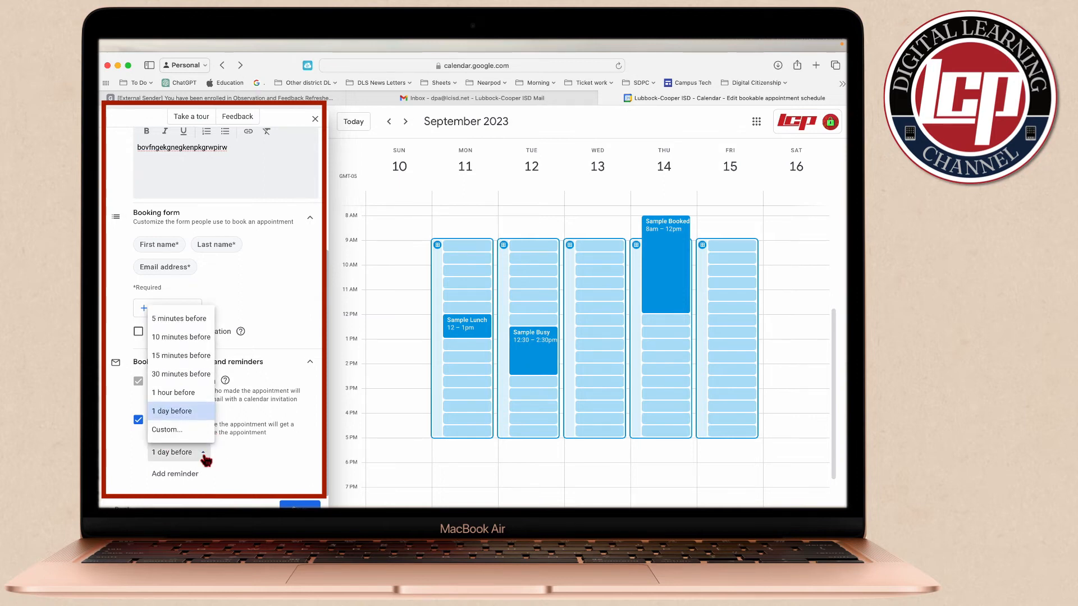
left_click(237, 450)
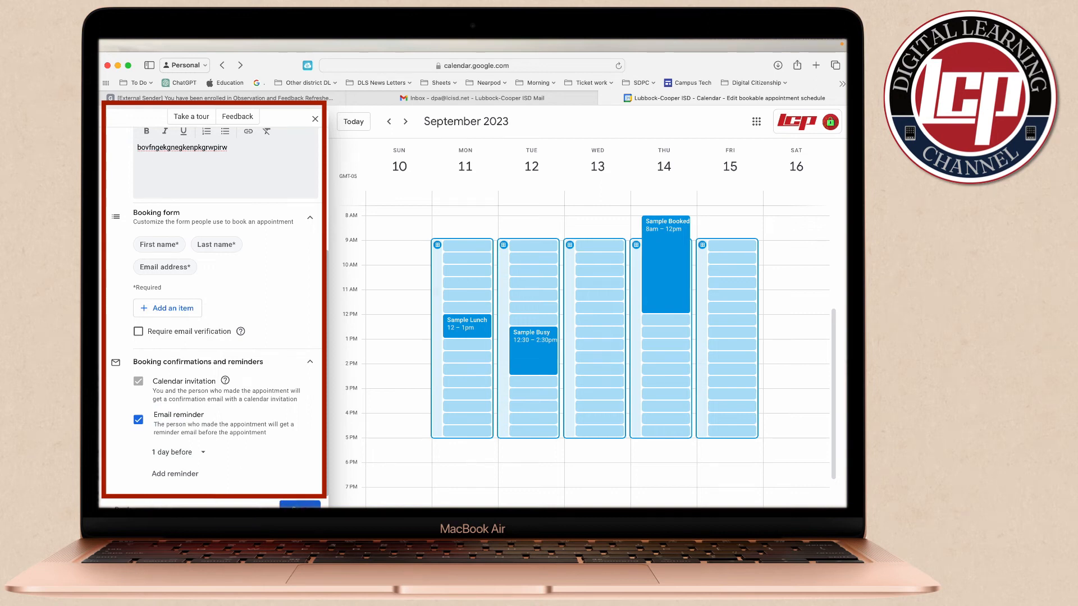
left_click(300, 505)
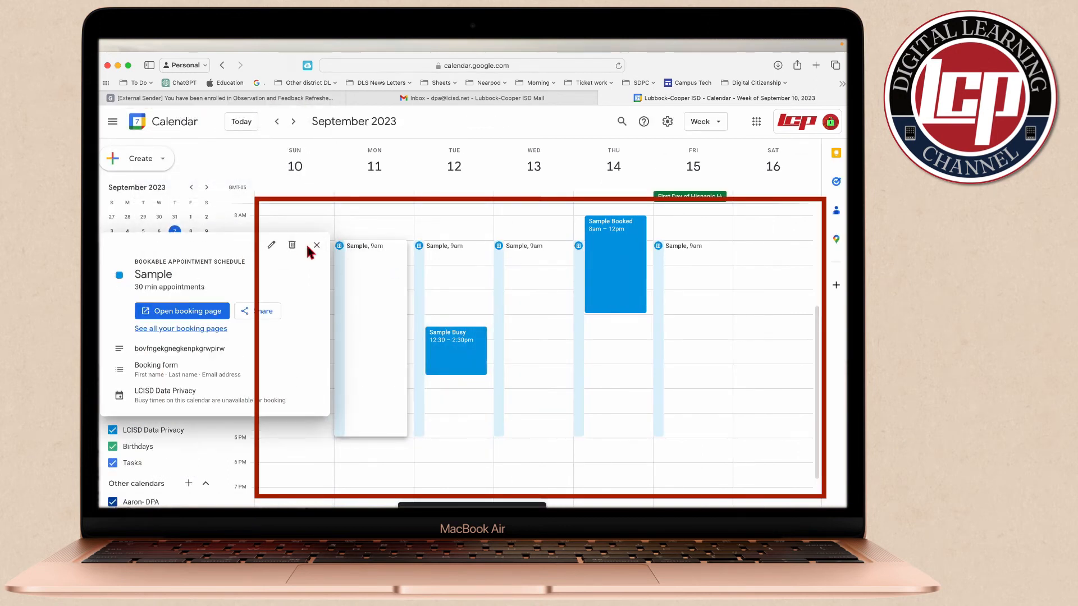
Reopen the Sample schedule's details from September 11 and check the booking page sharing options, including its link
left_click(316, 245)
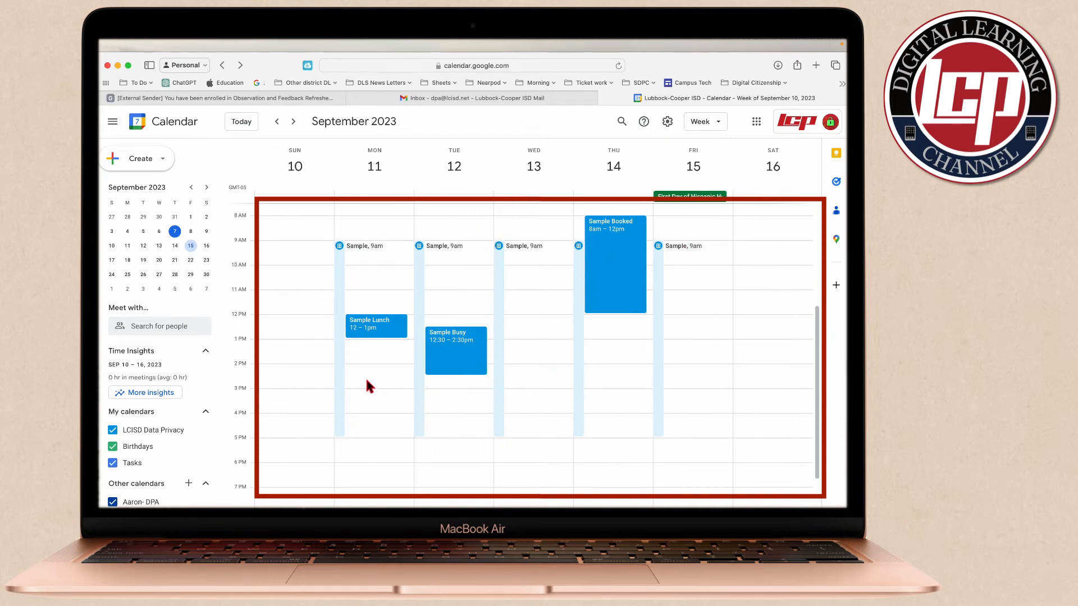
left_click(342, 288)
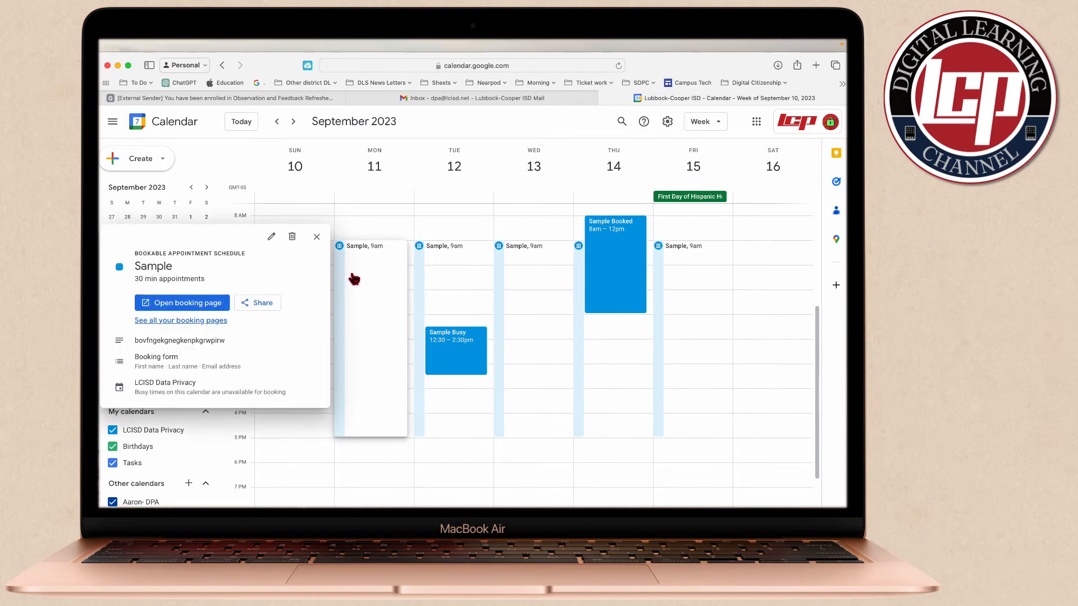
left_click(260, 306)
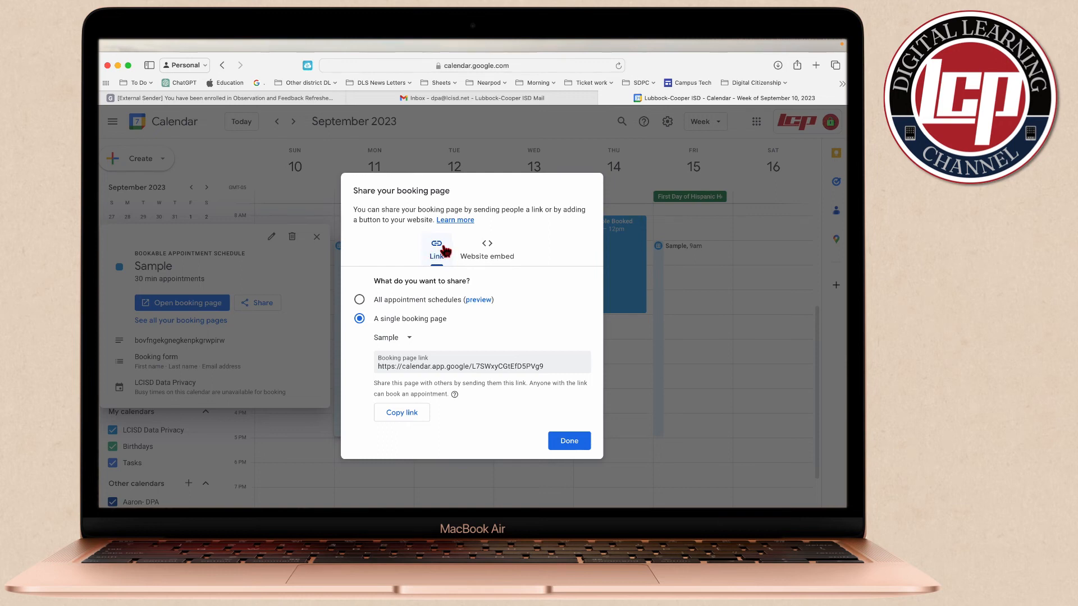
left_click(568, 441)
Open the Sample booking page and book the 9:00am appointment on Monday, September 11 with the prefilled contact info
left_click(214, 304)
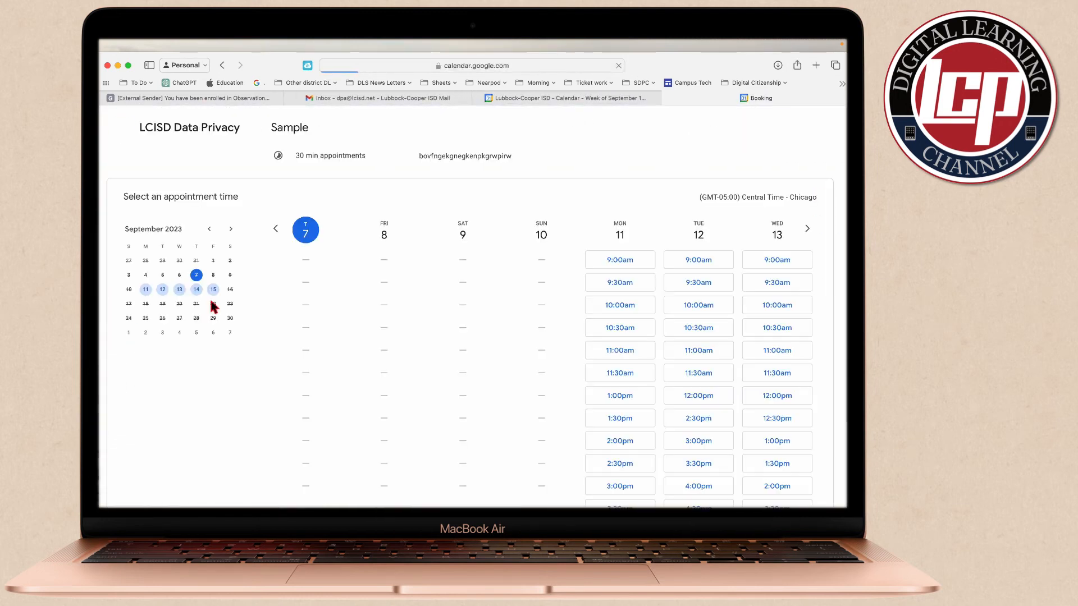
scroll(509, 326, "down", 2)
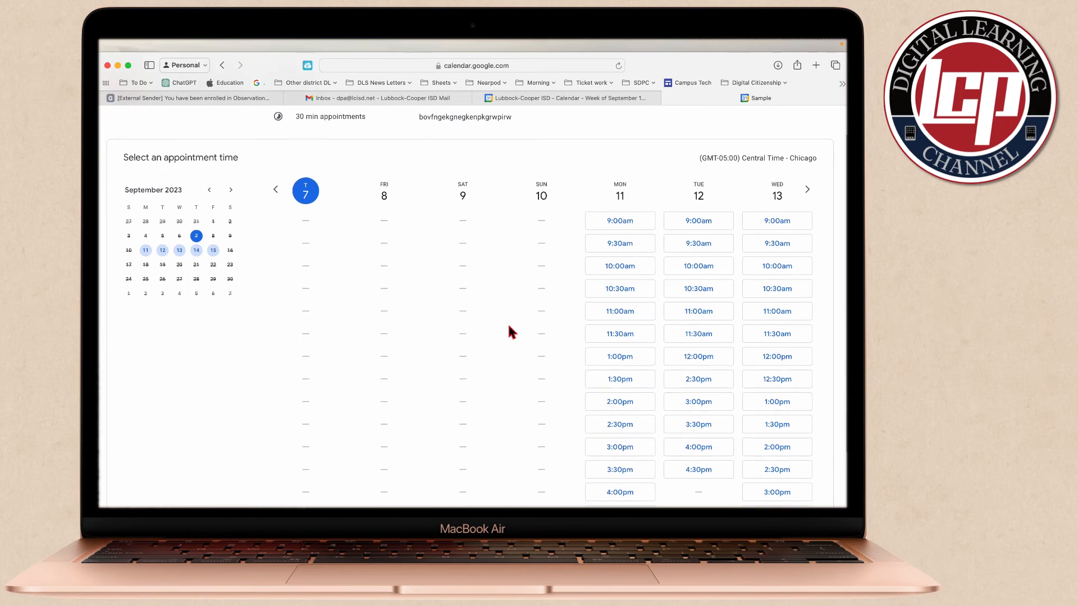
left_click(632, 224)
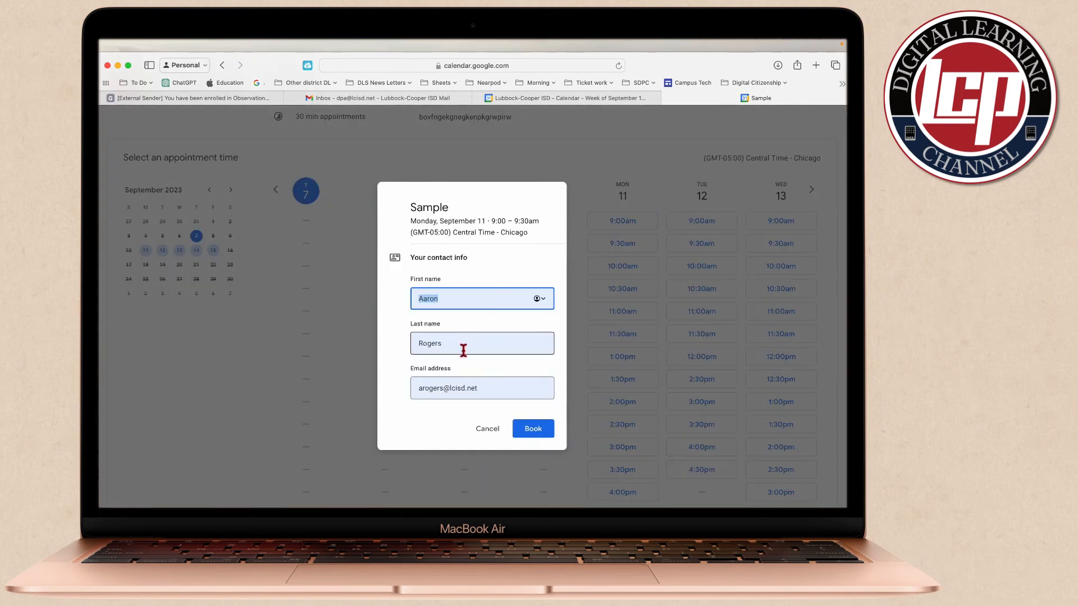
left_click(536, 436)
left_click(536, 417)
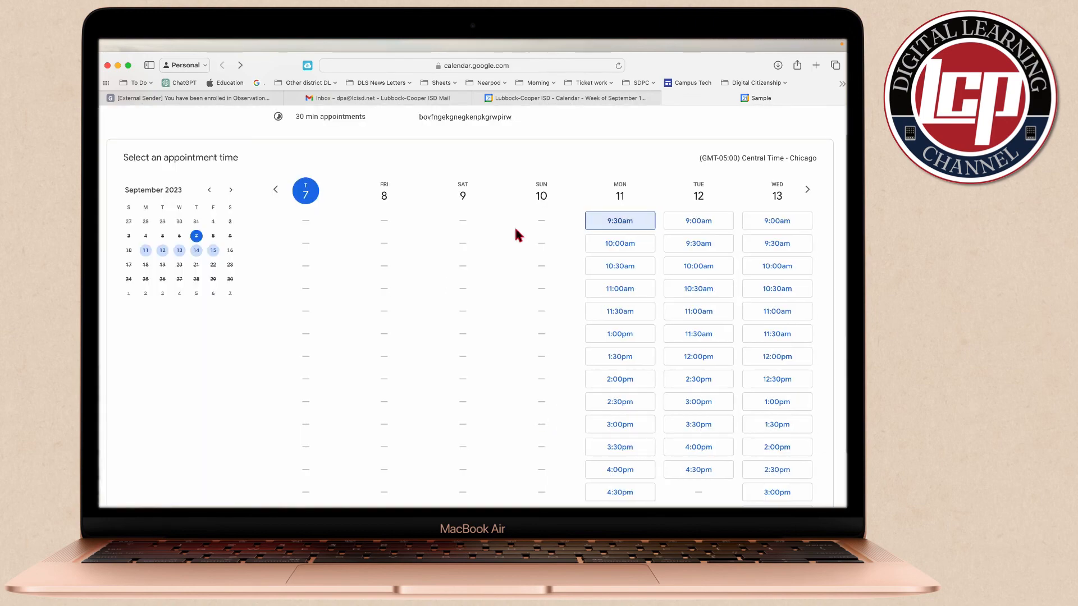
Check the Monday, September 11 booking in the calendar and that day's available times on the booking page, ending on the calendar
left_click(538, 97)
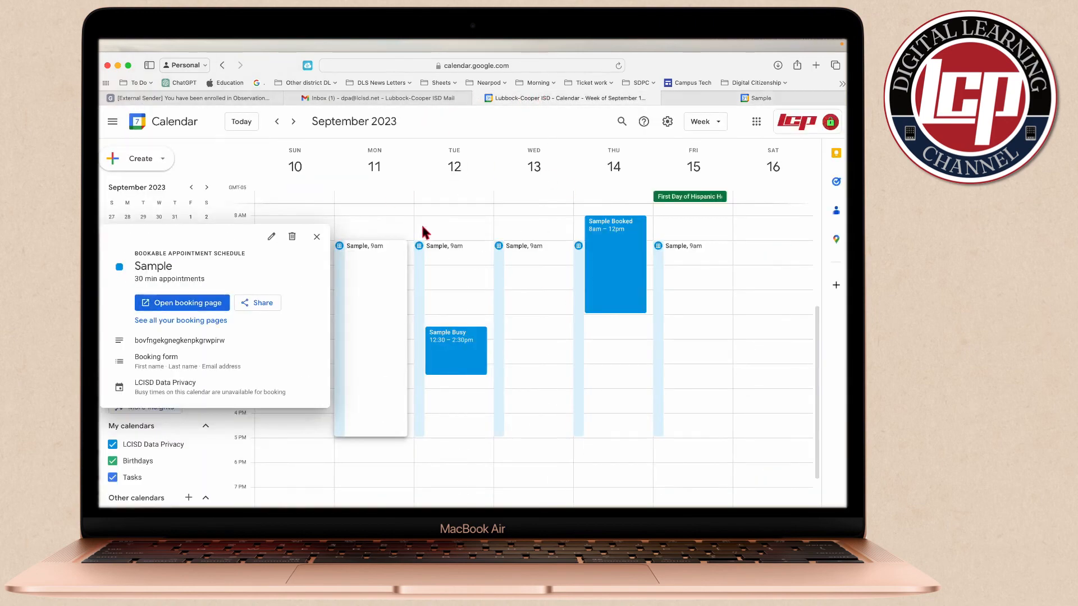
left_click(452, 212)
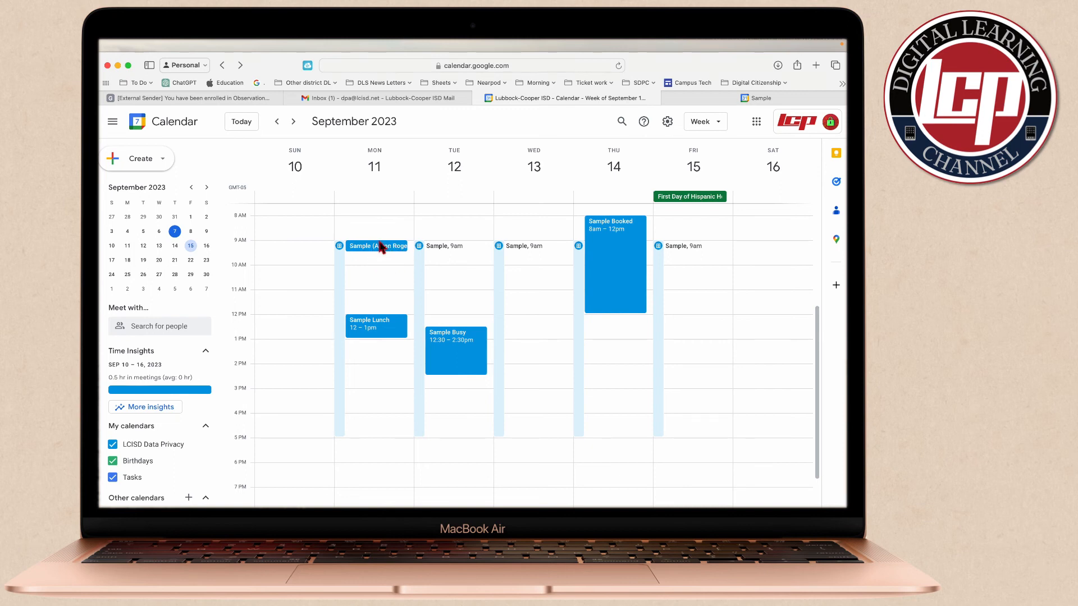
left_click(702, 97)
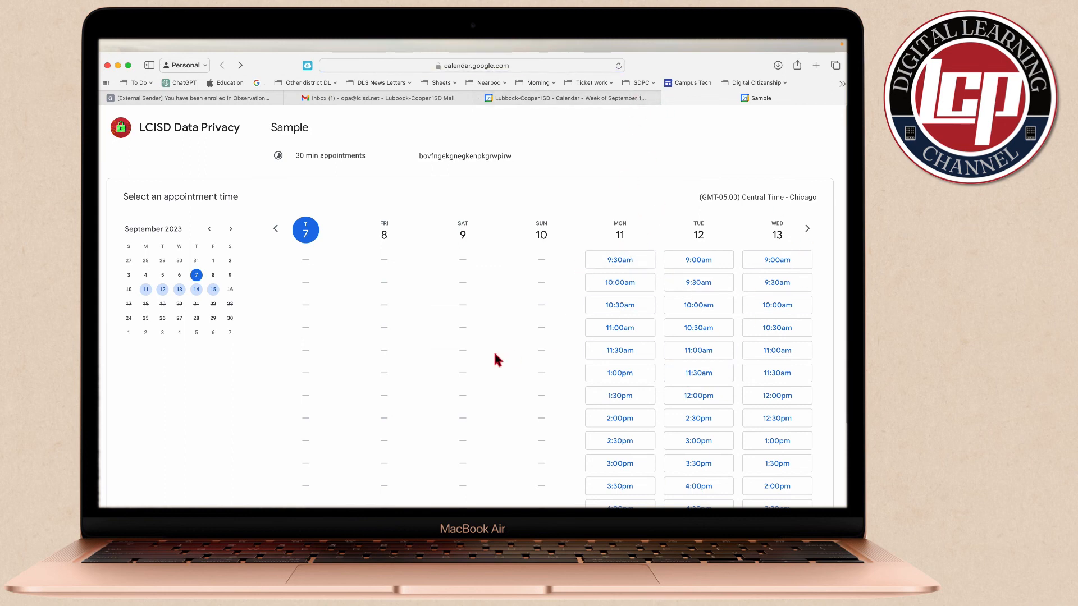
left_click(570, 100)
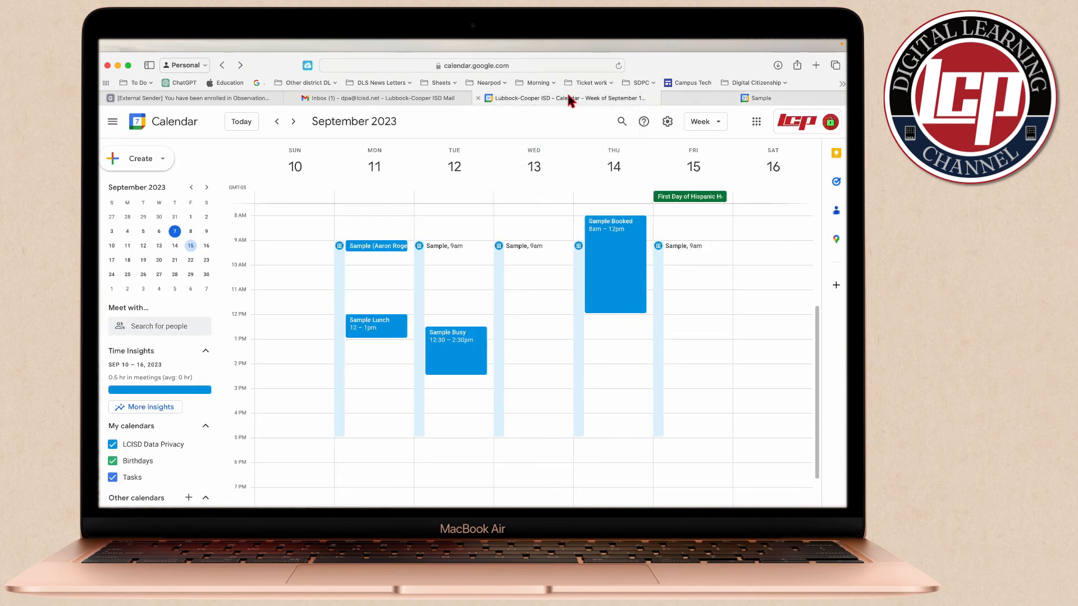